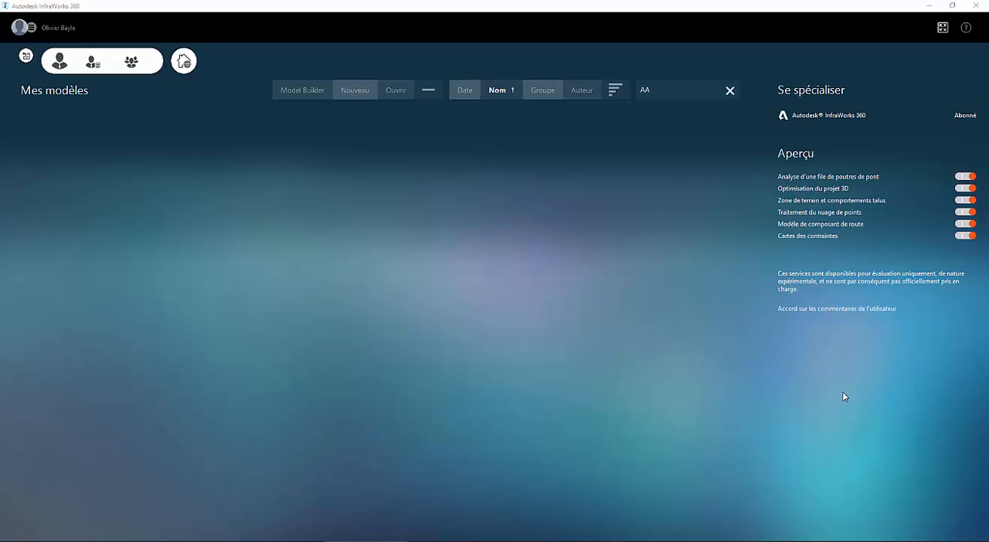
- Create a new model named Nuage de Points, stored on My Computer in the Infraworks folder
{"action": "left_click", "coordinate": [352, 93]}
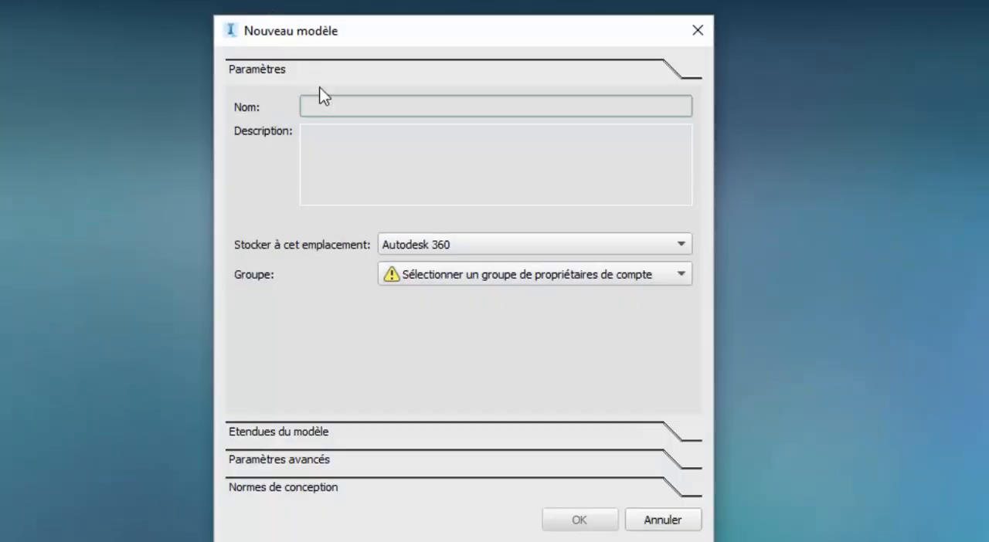
{"action": "type", "text": "N"}
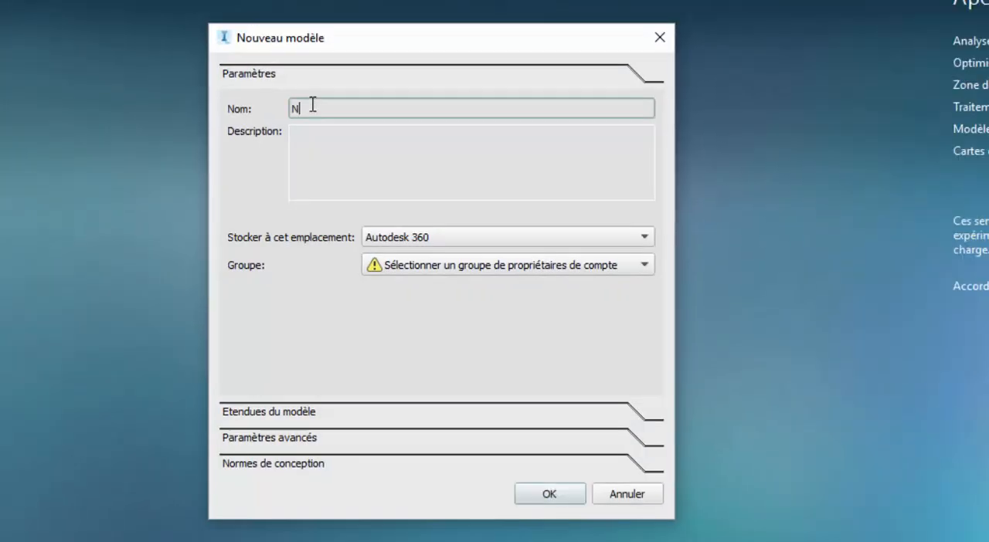
{"action": "type", "text": "uage de Points"}
{"action": "left_click", "coordinate": [408, 244]}
{"action": "left_click", "coordinate": [412, 256]}
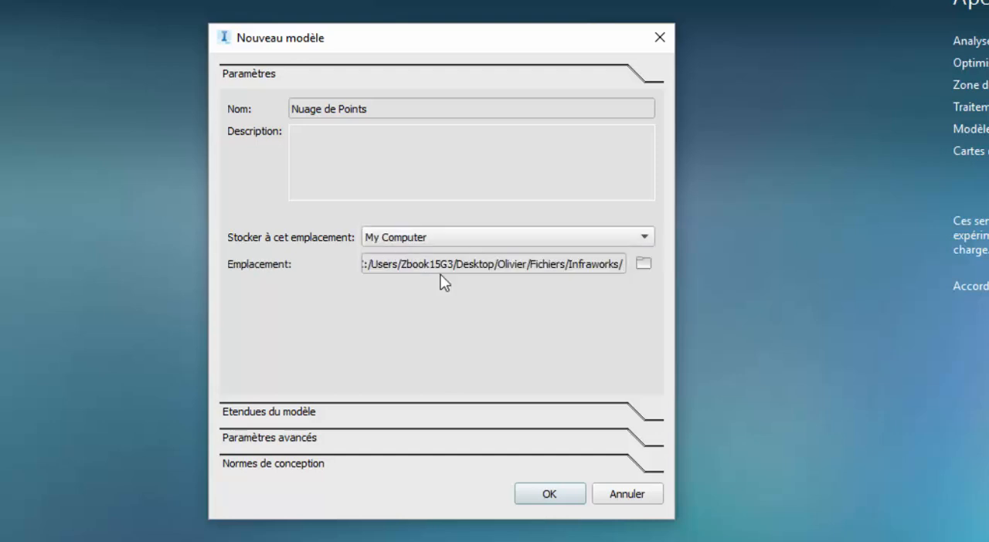
{"action": "left_click", "coordinate": [557, 495]}
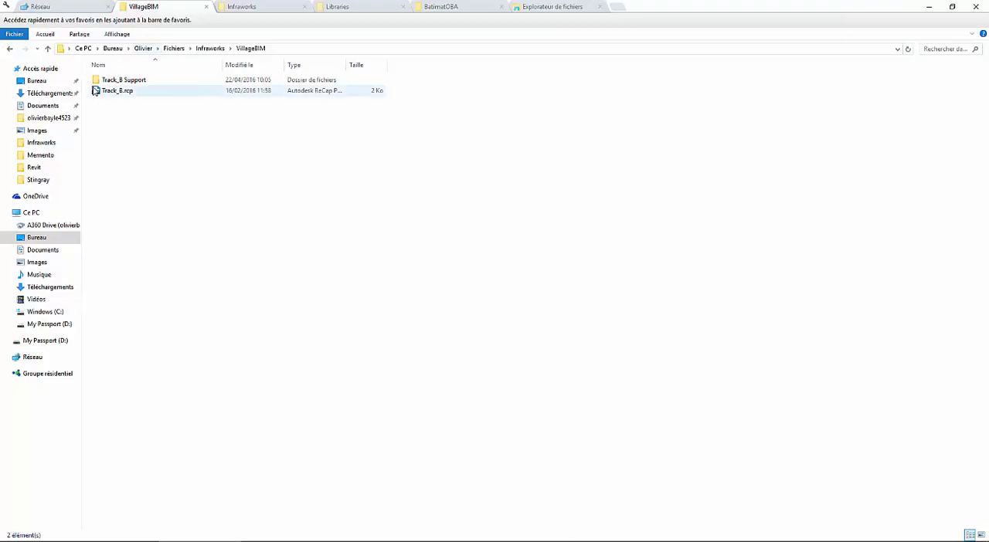
- Import the Track_B.rcp point cloud from the VillageBIM folder and configure it with the French NTF.Lambert-3 coordinate system
{"action": "left_click", "coordinate": [97, 91]}
{"action": "left_click_drag", "start_coordinate": [96, 93], "coordinate": [415, 253]}
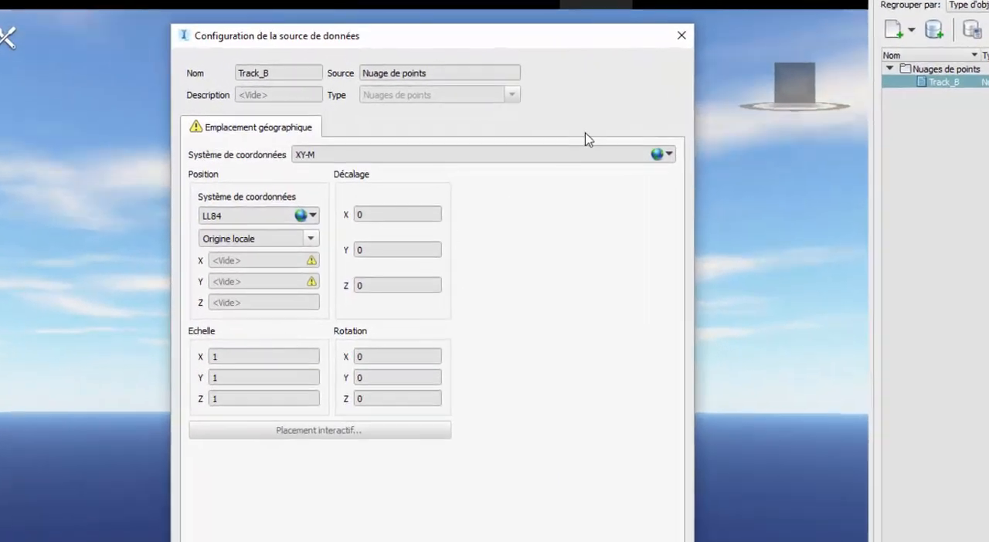
{"action": "left_click", "coordinate": [664, 155]}
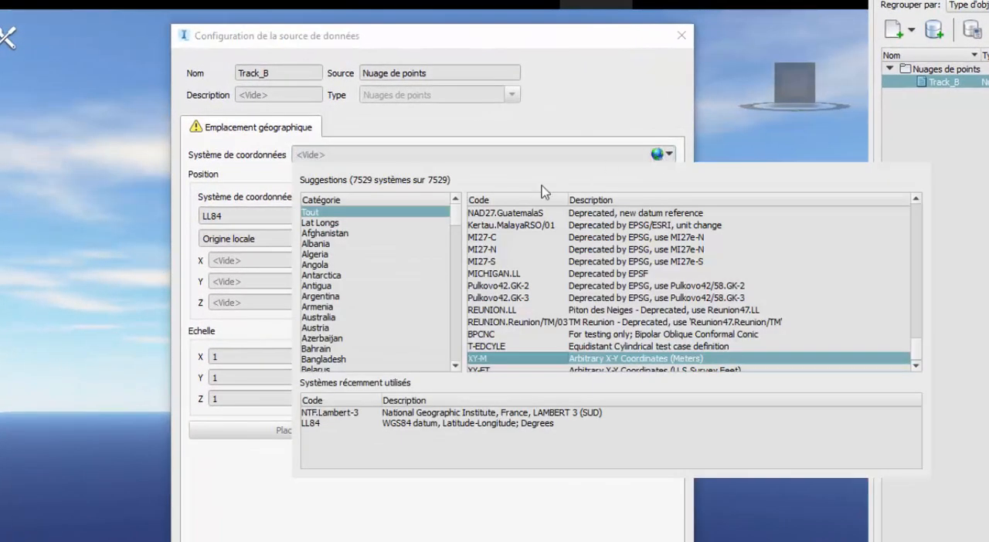
{"action": "left_click", "coordinate": [447, 161]}
{"action": "type", "text": "l"}
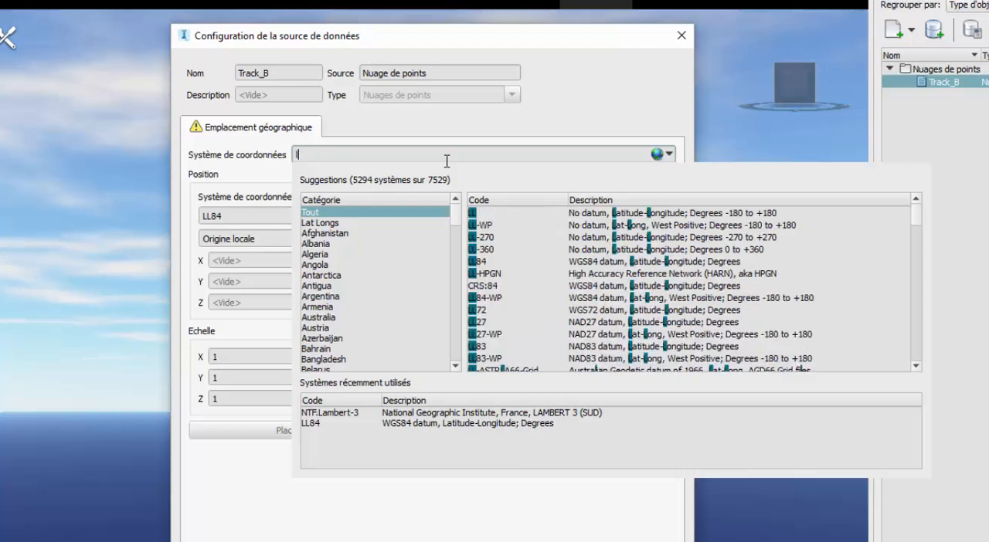
{"action": "type", "text": "am"}
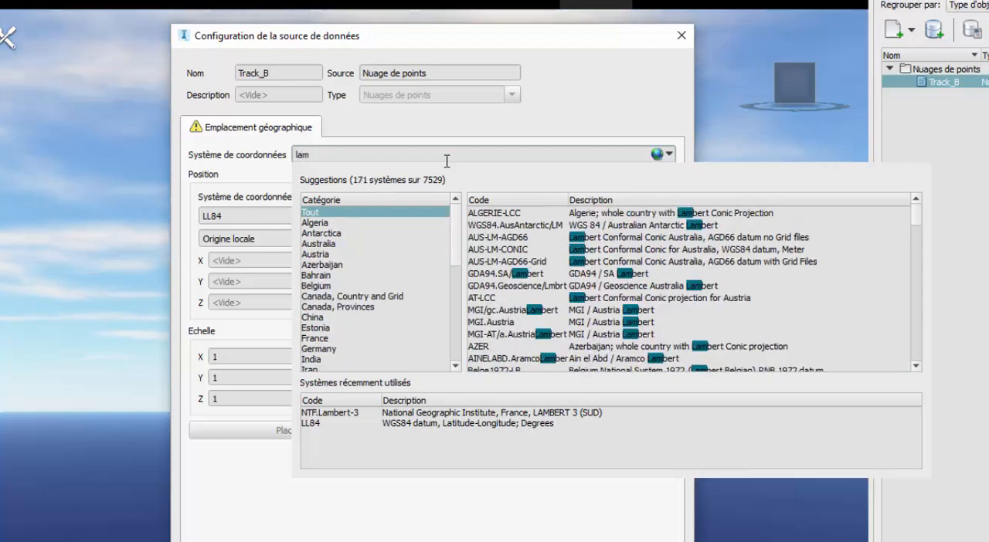
{"action": "type", "text": "bert"}
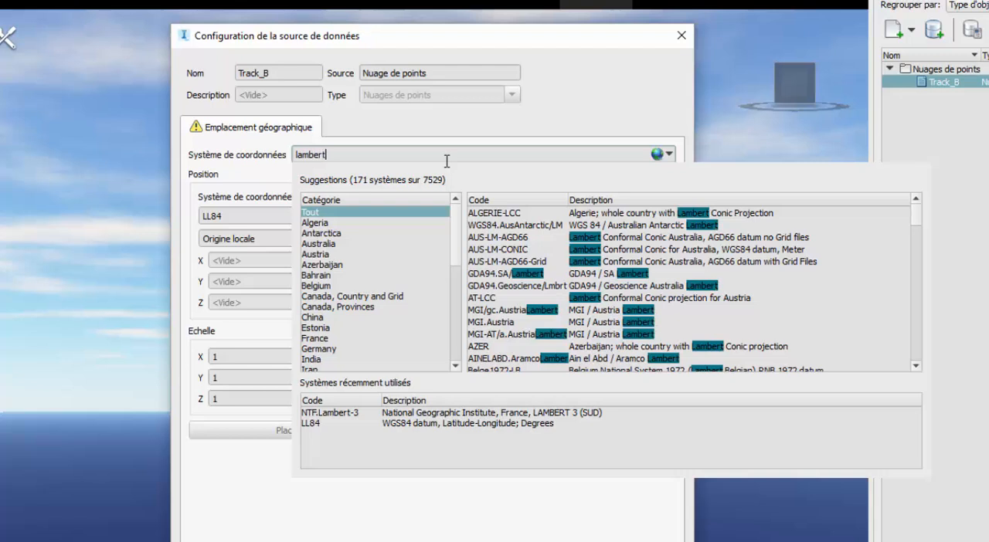
{"action": "left_click", "coordinate": [326, 338]}
{"action": "left_click", "coordinate": [591, 298]}
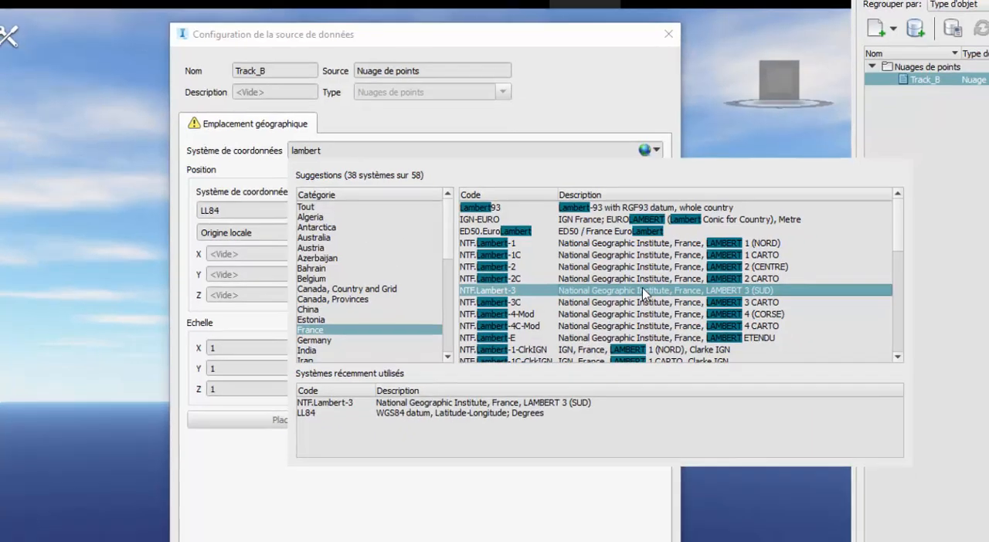
{"action": "double_click", "coordinate": [654, 299]}
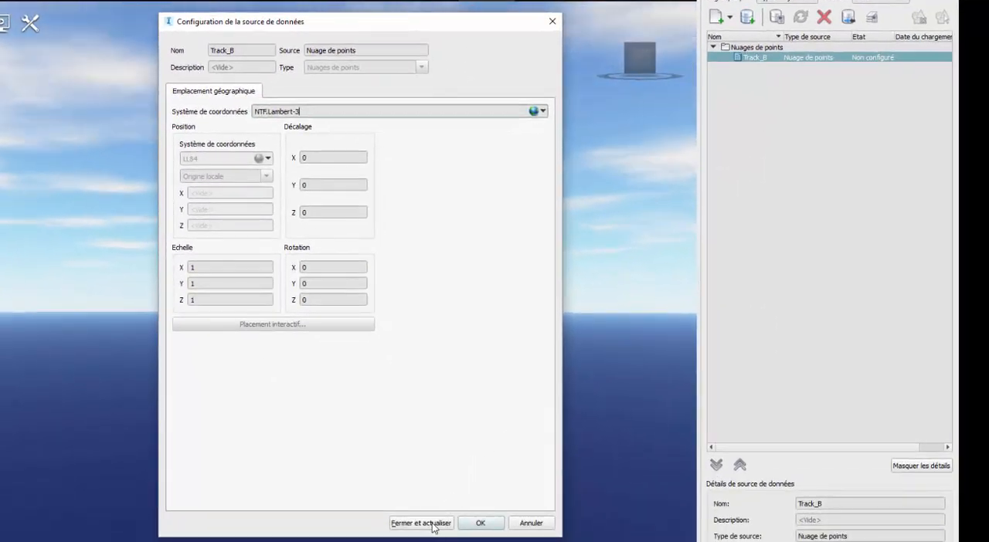
{"action": "left_click", "coordinate": [433, 526]}
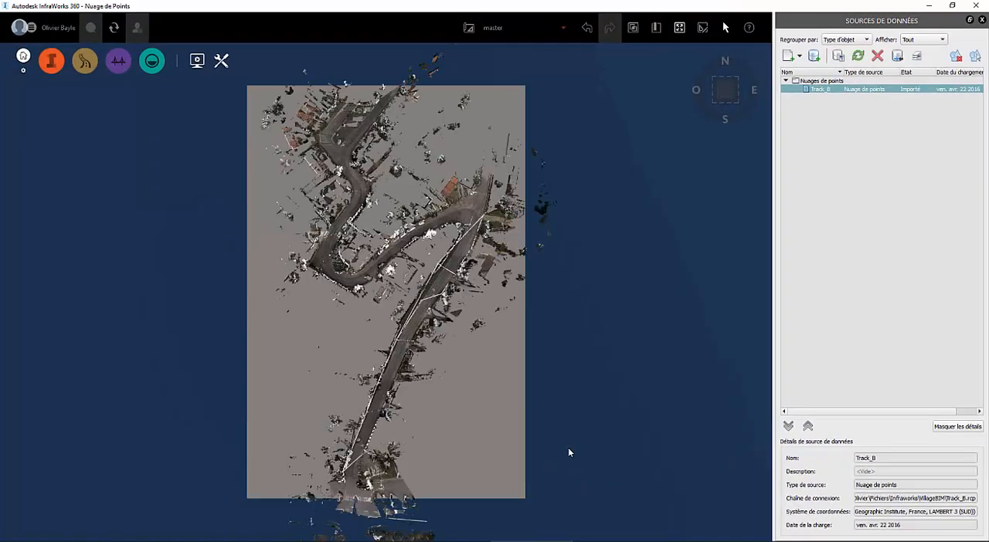
- Start terrain generation from the Track_B point cloud with Optimal ground and vertical object settings, replacing the model's cloud with Léger data in master
{"action": "mouse_move", "coordinate": [565, 443]}
{"action": "left_mouse_down"}
{"action": "mouse_move", "coordinate": [468, 415]}
{"action": "mouse_move", "coordinate": [550, 419]}
{"action": "left_mouse_up"}
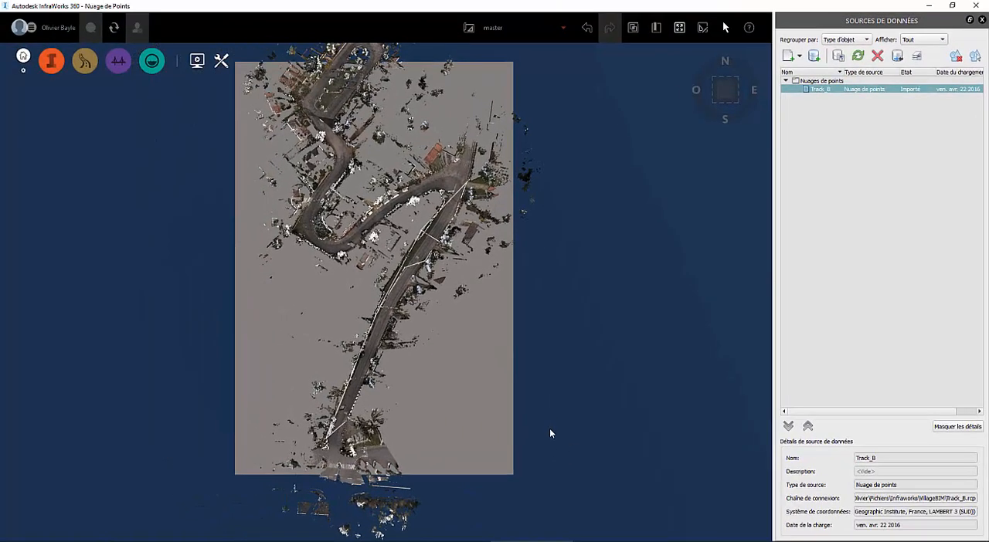
{"action": "middle_click_drag", "start_coordinate": [550, 428], "coordinate": [433, 217]}
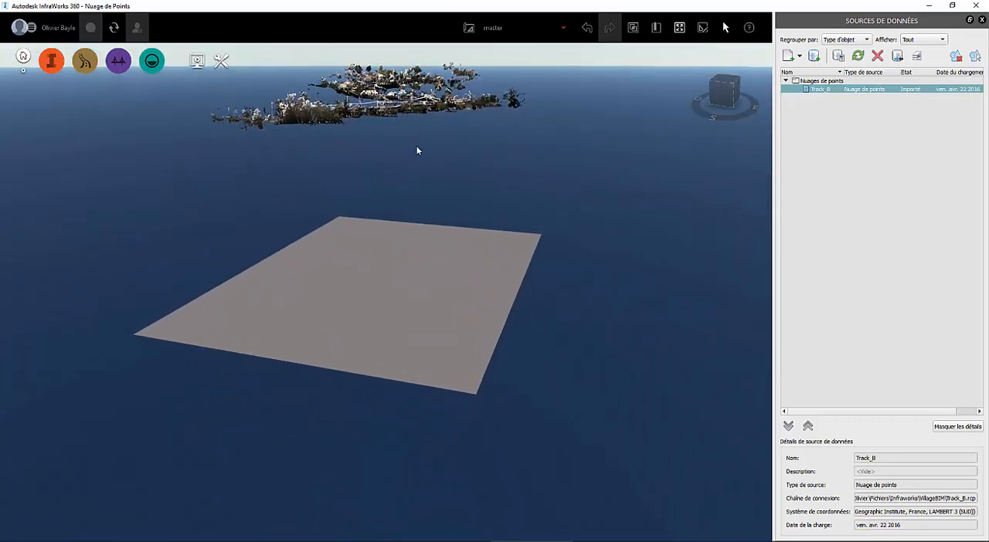
{"action": "scroll", "coordinate": [432, 168], "scroll_direction": "up", "scroll_amount": 5}
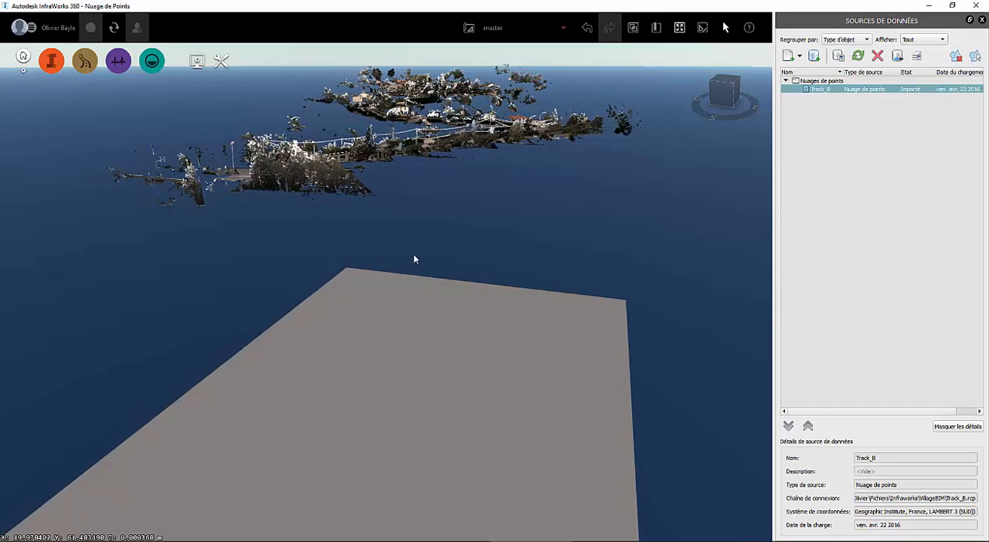
{"action": "mouse_move", "coordinate": [413, 260]}
{"action": "middle_mouse_down"}
{"action": "mouse_move", "coordinate": [418, 297]}
{"action": "mouse_move", "coordinate": [435, 323]}
{"action": "mouse_move", "coordinate": [375, 278]}
{"action": "mouse_move", "coordinate": [381, 306]}
{"action": "mouse_move", "coordinate": [436, 278]}
{"action": "mouse_move", "coordinate": [409, 275]}
{"action": "middle_mouse_up"}
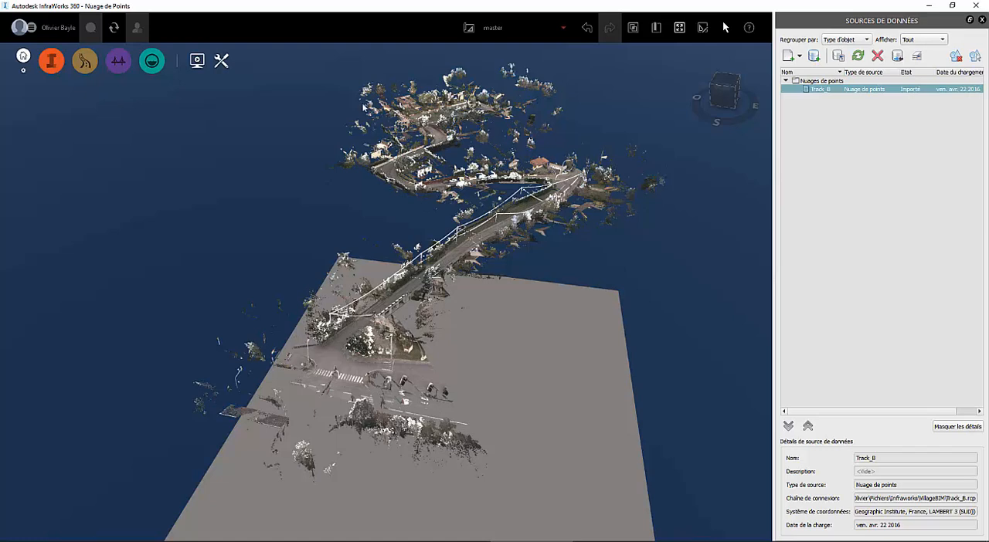
{"action": "left_click", "coordinate": [51, 60]}
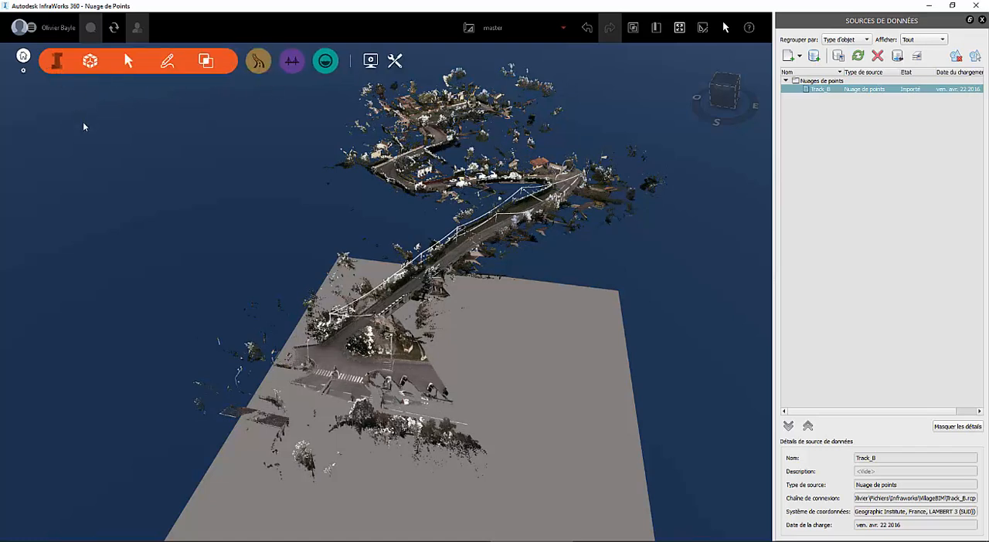
{"action": "left_click", "coordinate": [206, 62]}
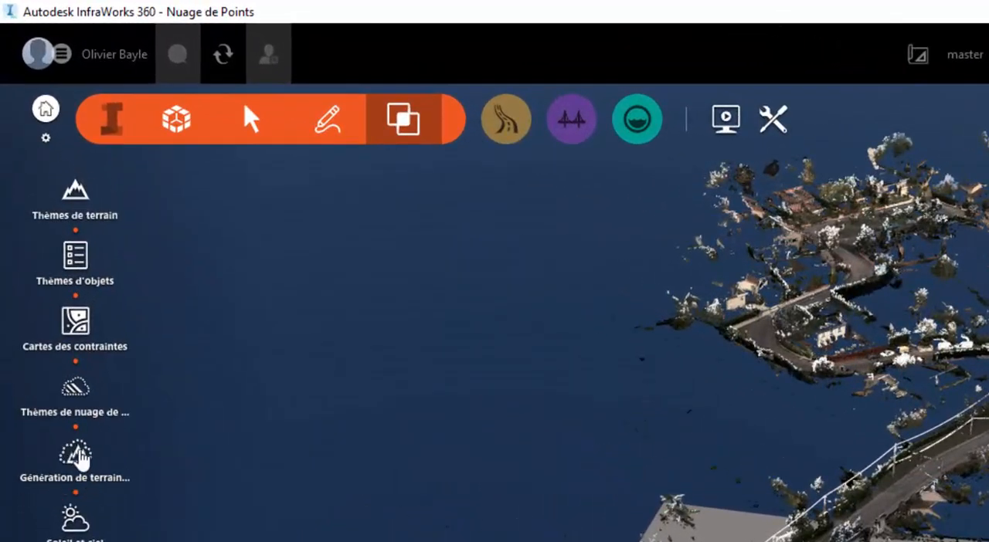
{"action": "left_click", "coordinate": [77, 457]}
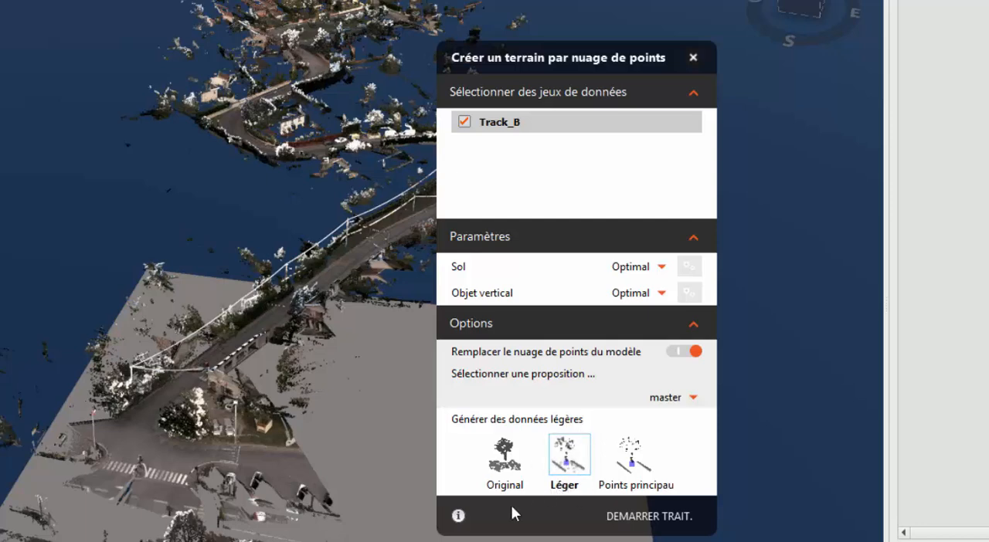
{"action": "mouse_move", "coordinate": [459, 516]}
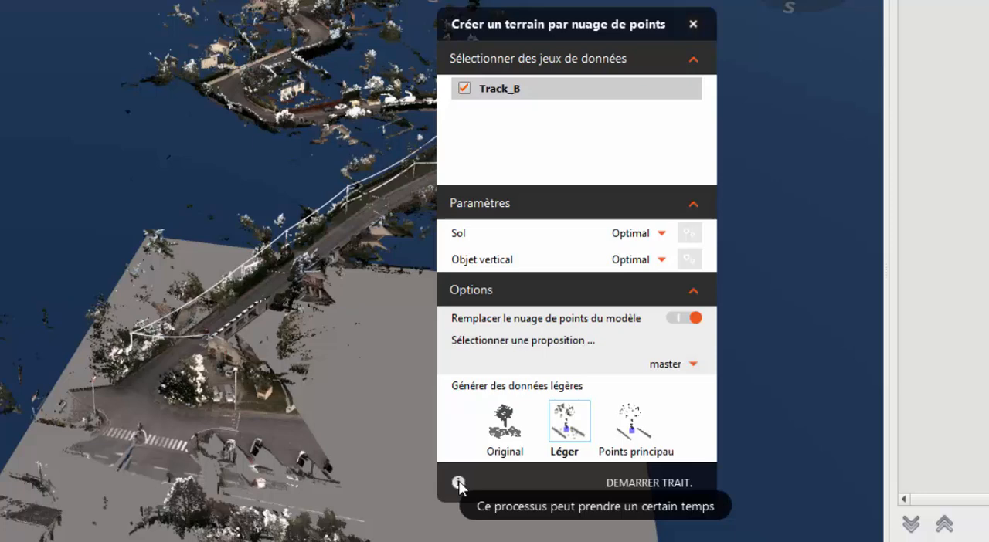
{"action": "left_click", "coordinate": [630, 483]}
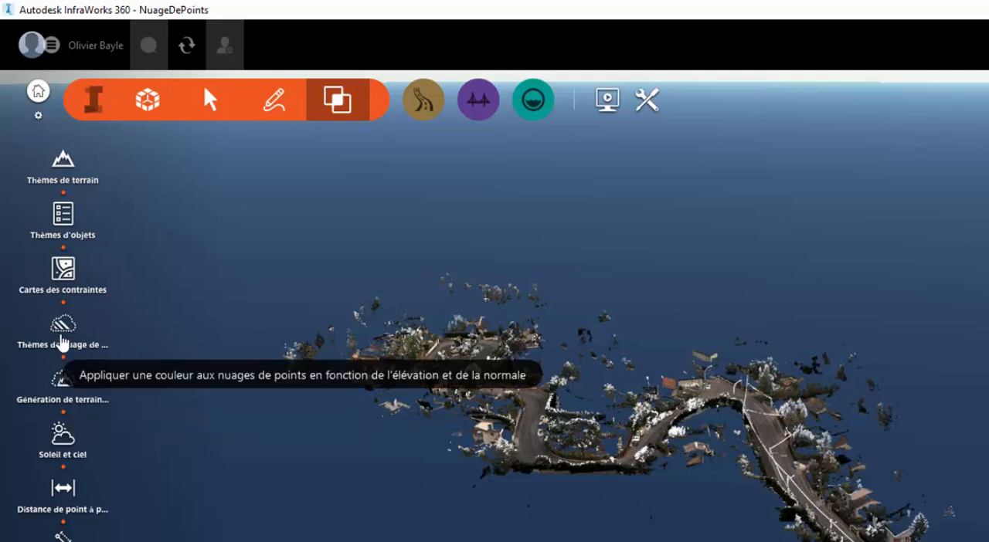
- Create a point cloud theme named Test with the Classification analysis type and a maximum value of 250
{"action": "left_click", "coordinate": [108, 345]}
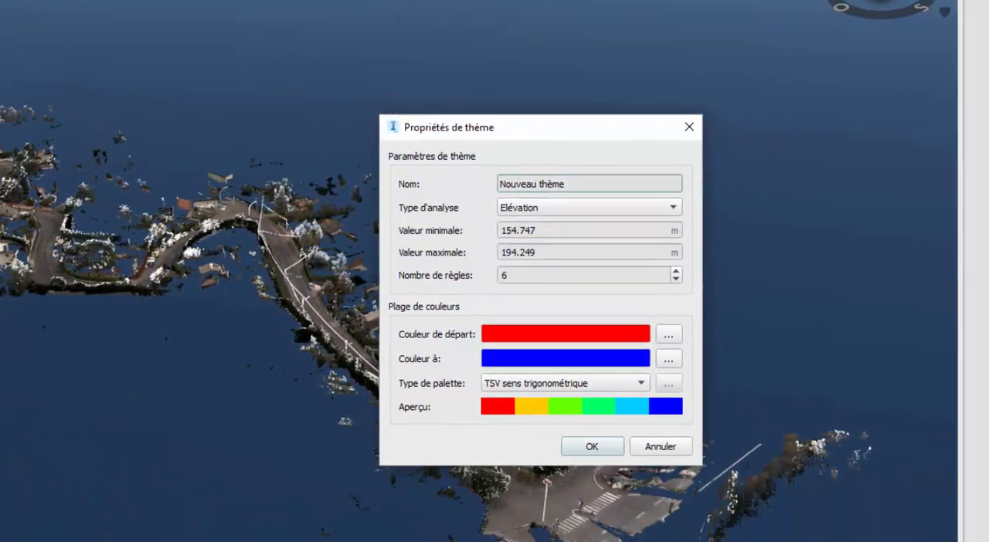
{"action": "left_click_drag", "start_coordinate": [579, 177], "coordinate": [391, 199]}
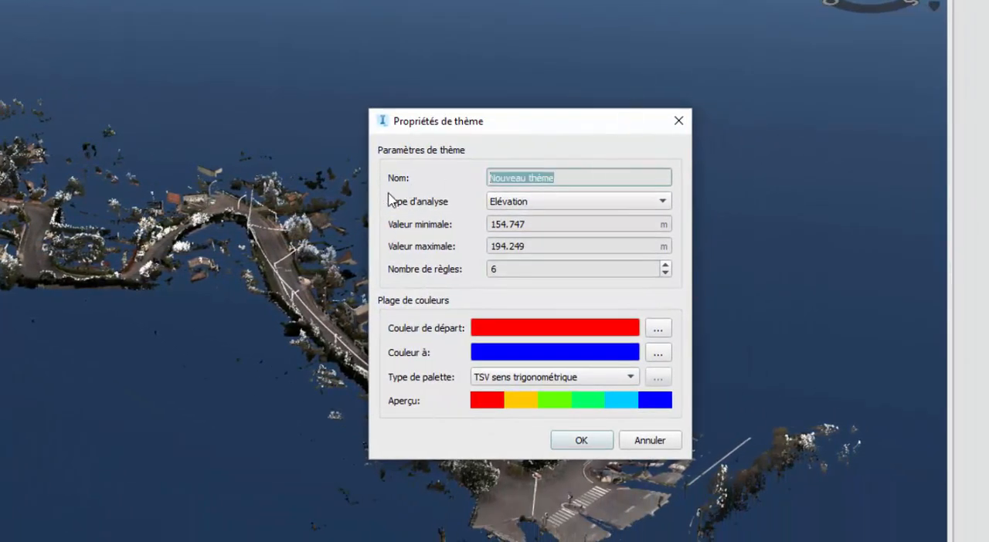
{"action": "type", "text": "Test"}
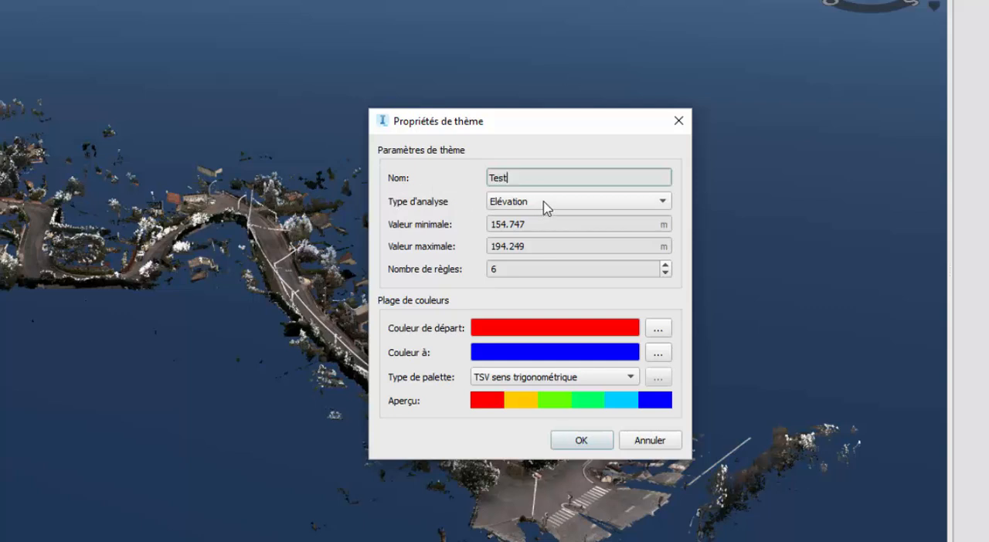
{"action": "left_click", "coordinate": [546, 202]}
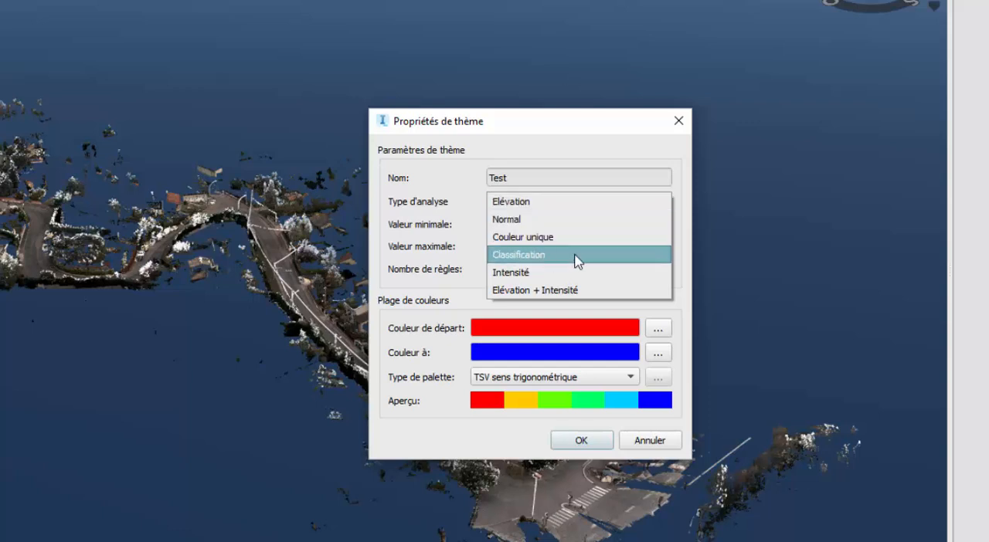
{"action": "left_click", "coordinate": [553, 261]}
{"action": "left_click_drag", "start_coordinate": [519, 245], "coordinate": [443, 258]}
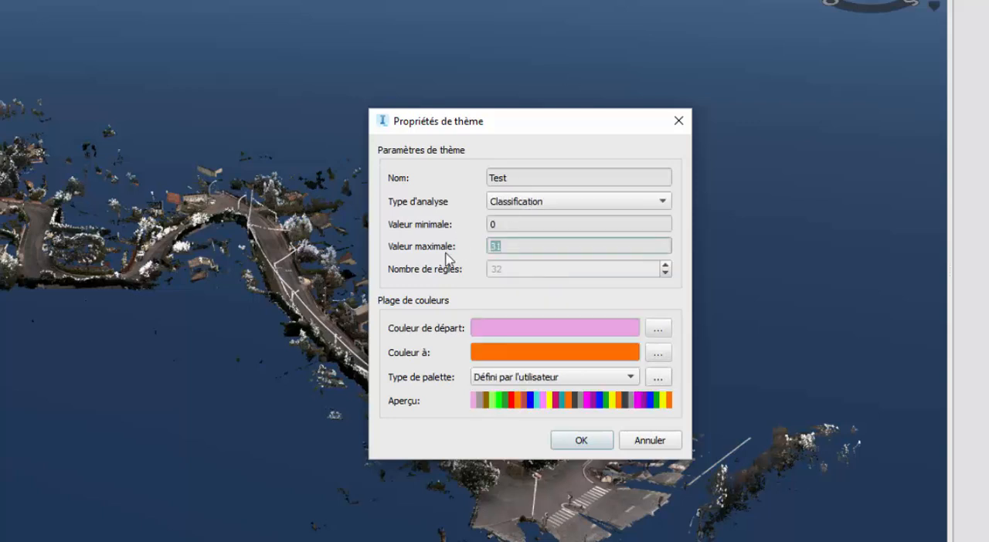
{"action": "type", "text": "25"}
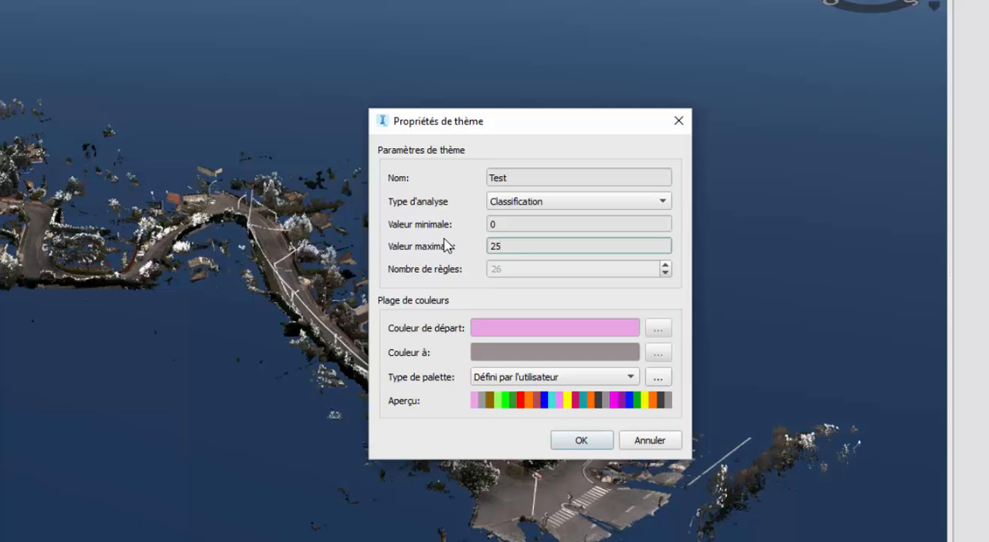
{"action": "type", "text": "0"}
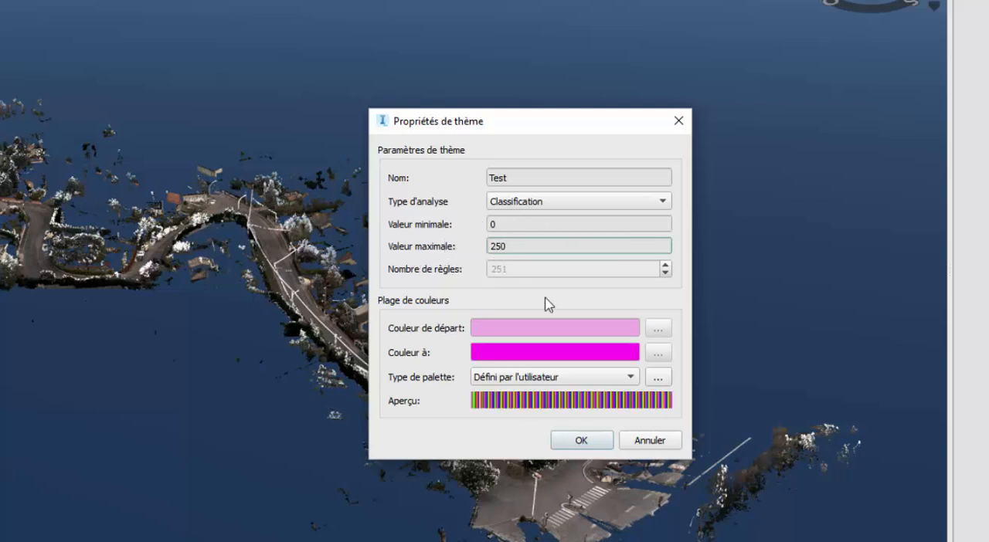
{"action": "left_click", "coordinate": [591, 442]}
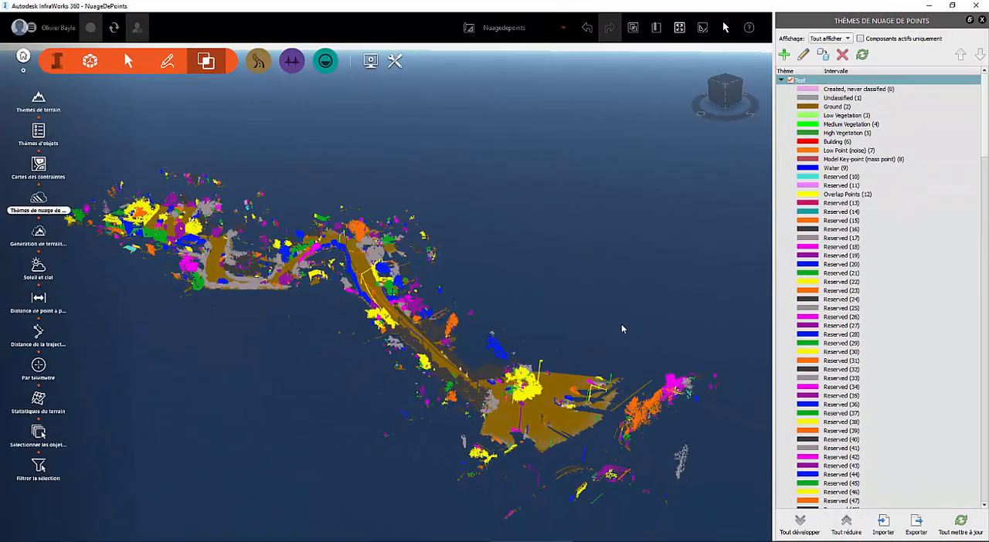
- Edit the Test point cloud theme and set its maximum value to 20
{"action": "mouse_move", "coordinate": [606, 337]}
{"action": "middle_mouse_down"}
{"action": "mouse_move", "coordinate": [585, 355]}
{"action": "mouse_move", "coordinate": [603, 343]}
{"action": "middle_mouse_up"}
{"action": "scroll", "coordinate": [497, 420], "scroll_direction": "up", "scroll_amount": 5}
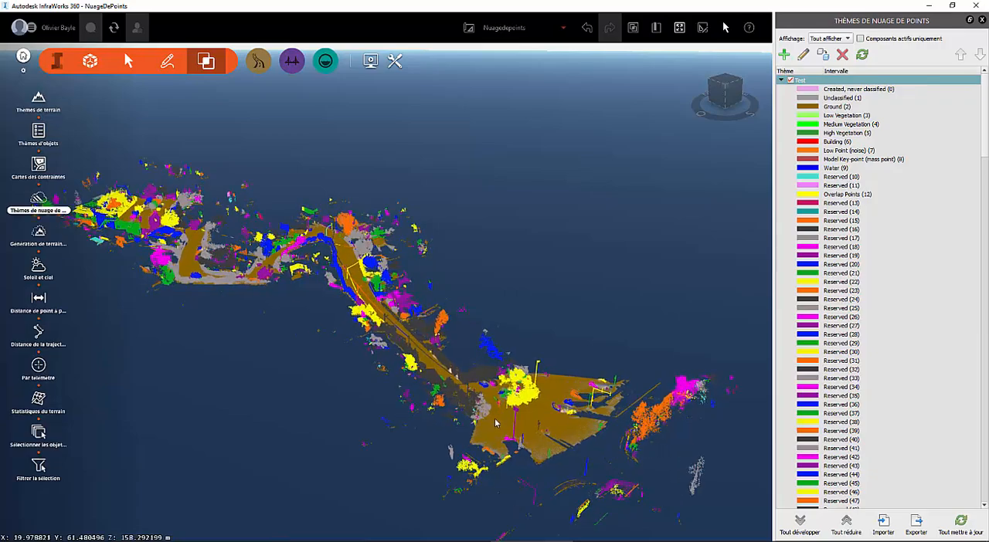
{"action": "middle_click_drag", "start_coordinate": [497, 420], "coordinate": [418, 456]}
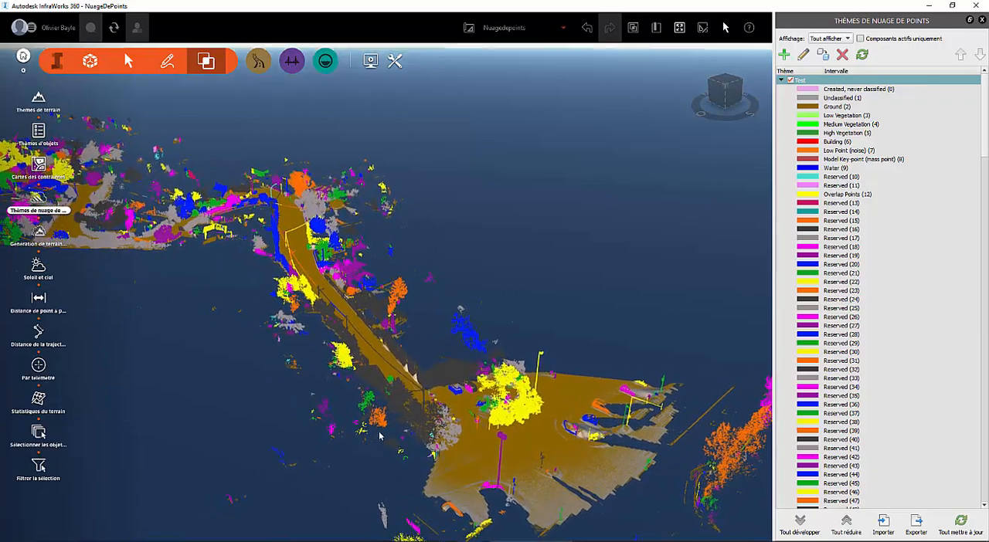
{"action": "left_click_drag", "start_coordinate": [373, 453], "coordinate": [503, 359]}
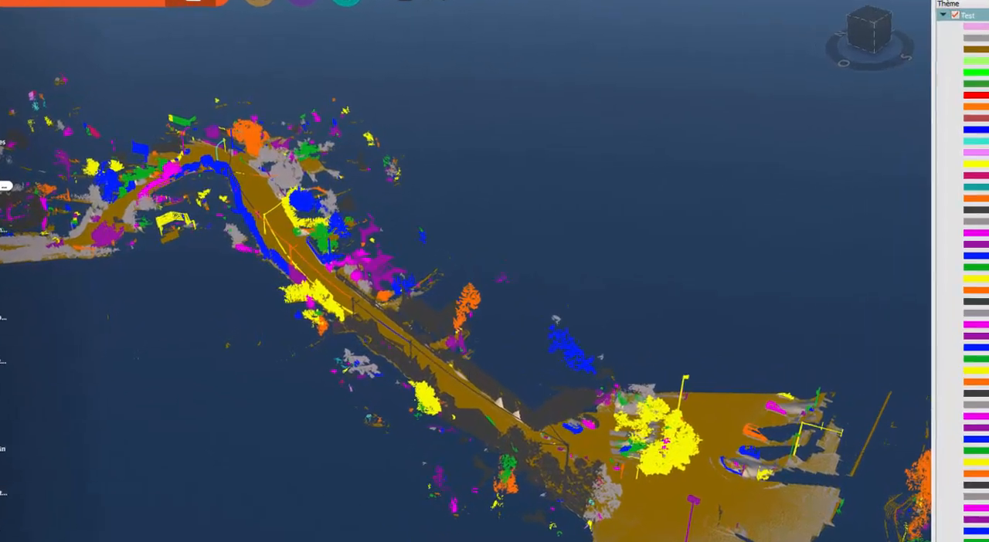
{"action": "left_click", "coordinate": [962, 1]}
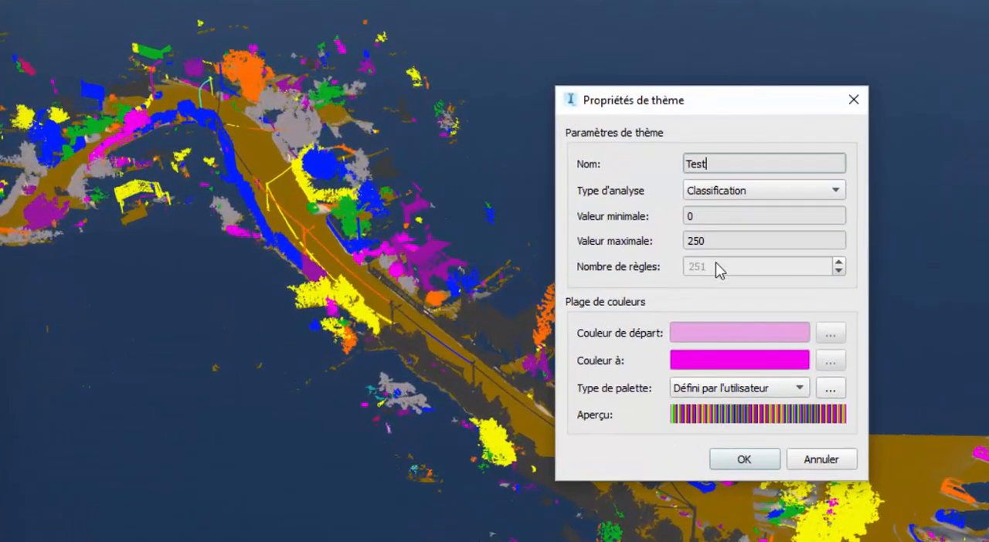
{"action": "left_click_drag", "start_coordinate": [722, 241], "coordinate": [601, 247]}
{"action": "type", "text": "20"}
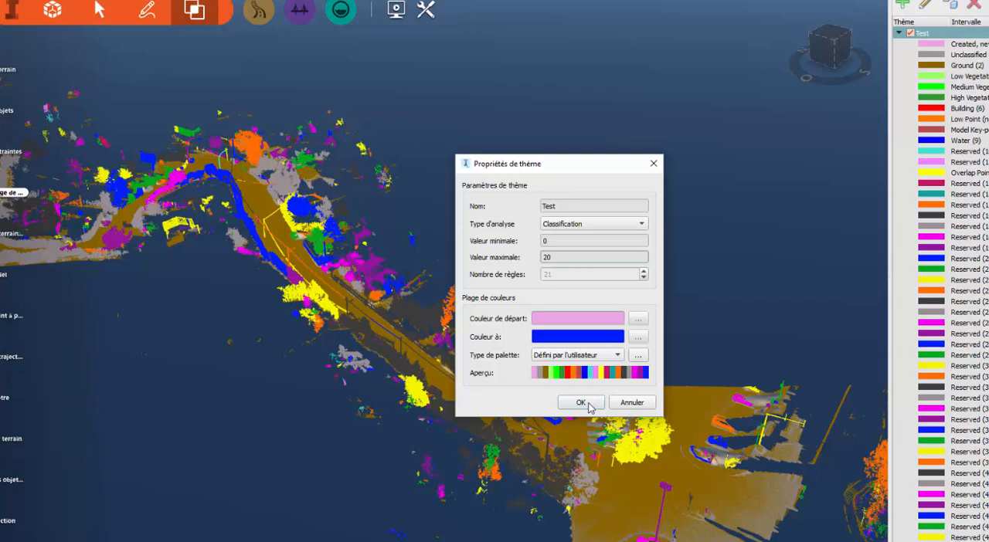
{"action": "left_click", "coordinate": [581, 402]}
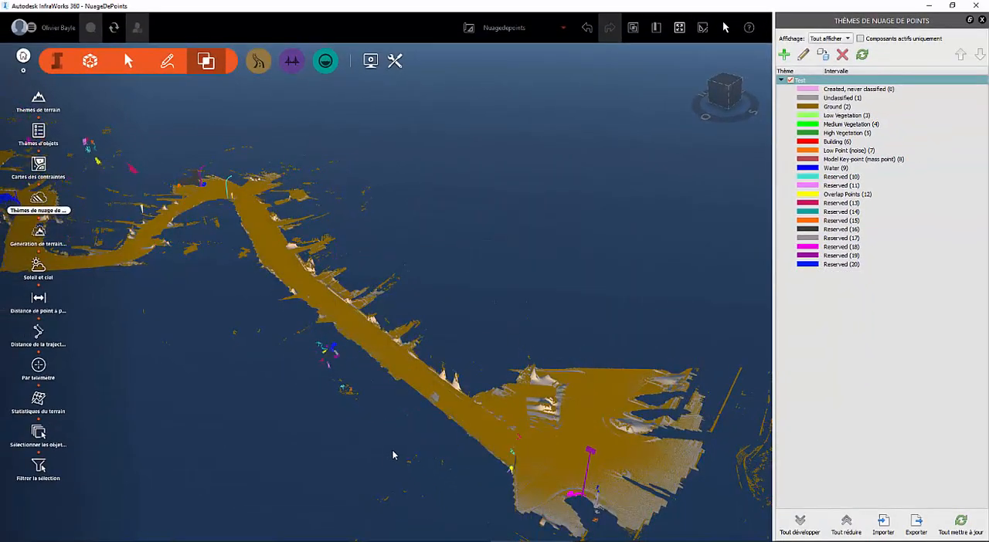
- Set the maximum value of the Test point cloud theme to 1 and inspect the terrain from another angle
{"action": "left_click_drag", "start_coordinate": [393, 452], "coordinate": [410, 437]}
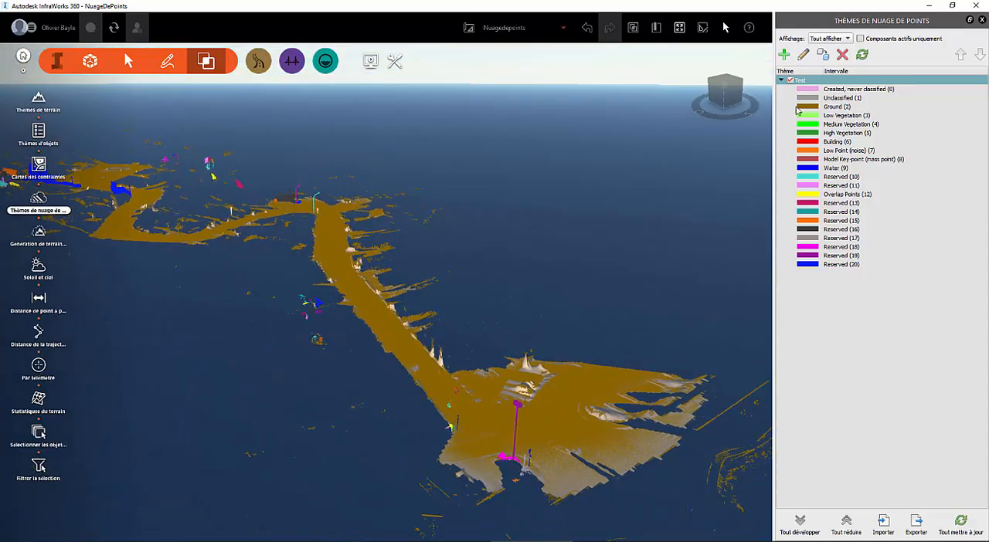
{"action": "left_click", "coordinate": [803, 55]}
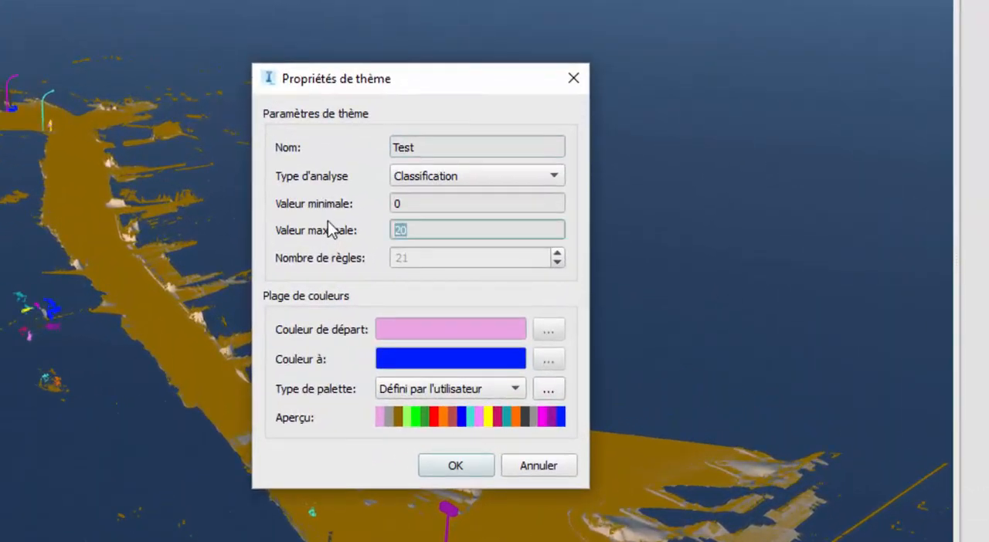
{"action": "type", "text": "1"}
{"action": "left_click", "coordinate": [471, 464]}
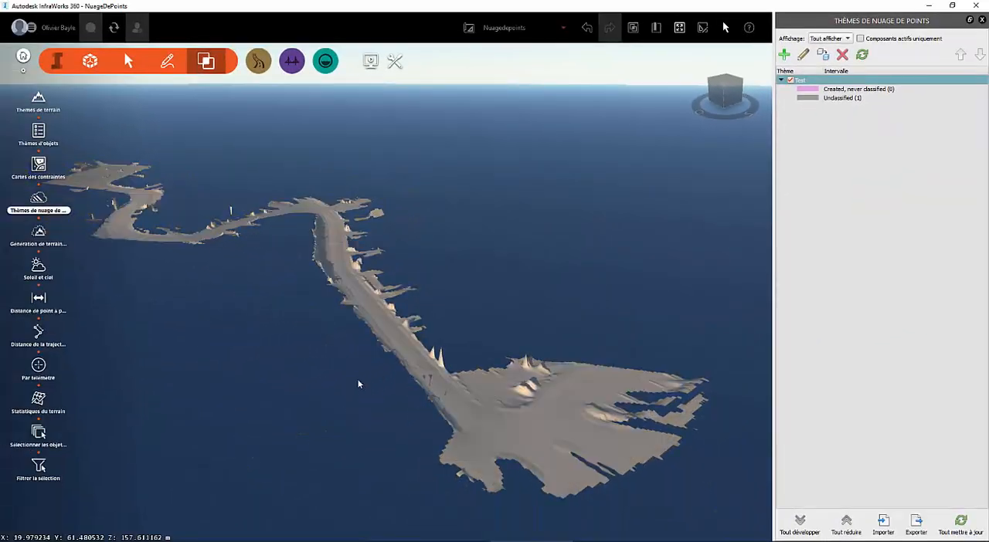
{"action": "left_click_drag", "start_coordinate": [301, 409], "coordinate": [193, 419]}
{"action": "scroll", "coordinate": [125, 429], "scroll_direction": "up", "scroll_amount": 3}
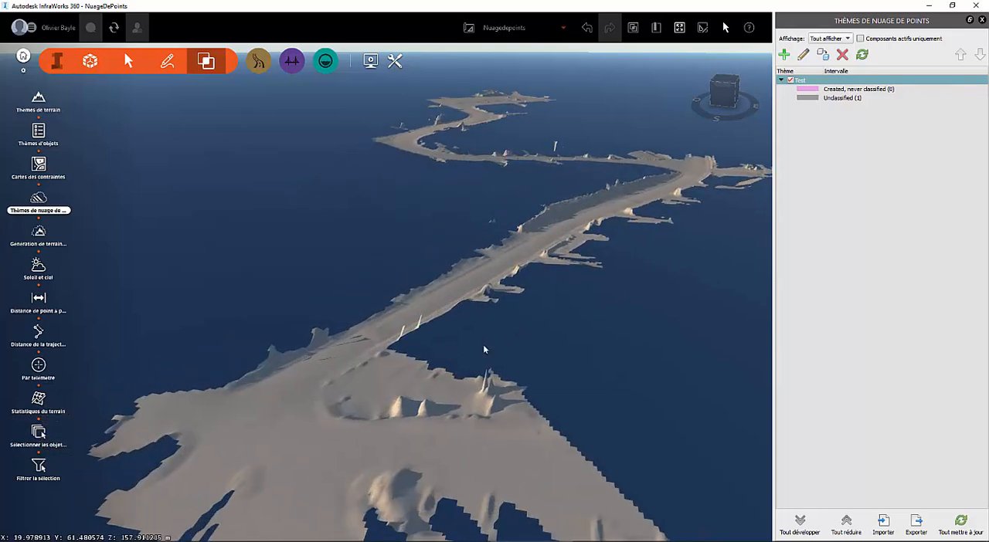
{"action": "mouse_move", "coordinate": [583, 381]}
{"action": "left_mouse_down"}
{"action": "mouse_move", "coordinate": [543, 347]}
{"action": "mouse_move", "coordinate": [552, 363]}
{"action": "mouse_move", "coordinate": [656, 345]}
{"action": "mouse_move", "coordinate": [575, 370]}
{"action": "mouse_move", "coordinate": [516, 408]}
{"action": "mouse_move", "coordinate": [580, 378]}
{"action": "left_mouse_up"}
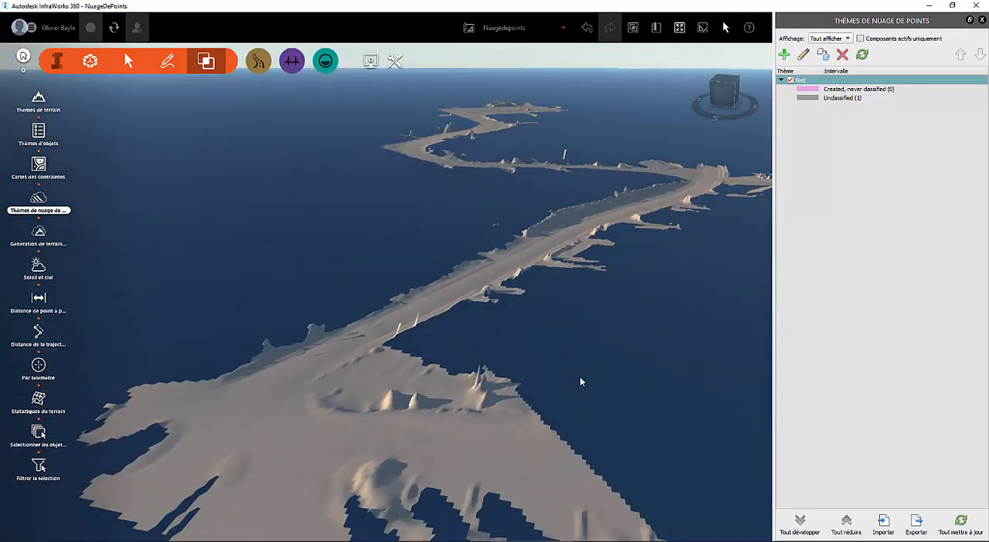
- Delete the Test point cloud theme and confirm its removal
{"action": "left_click", "coordinate": [843, 54]}
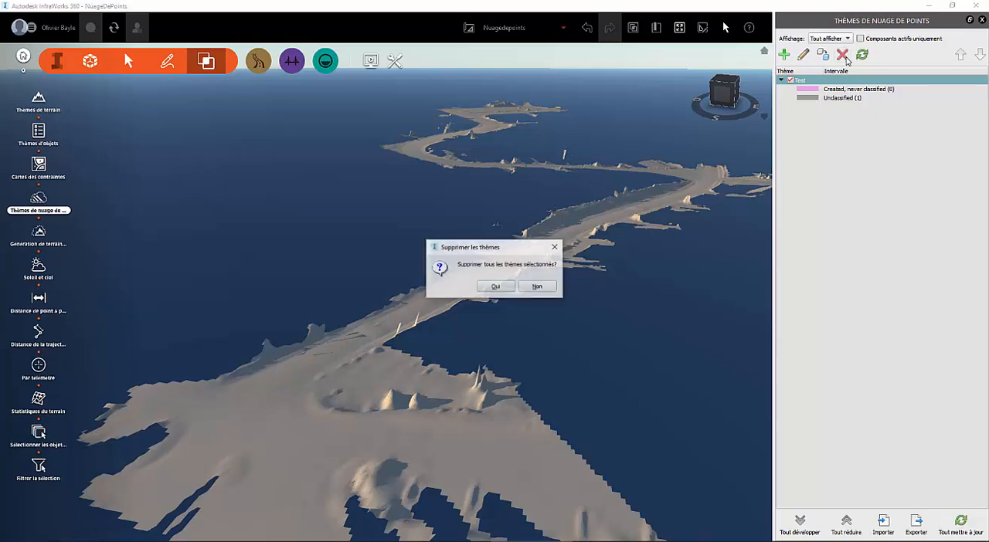
{"action": "left_click", "coordinate": [497, 288]}
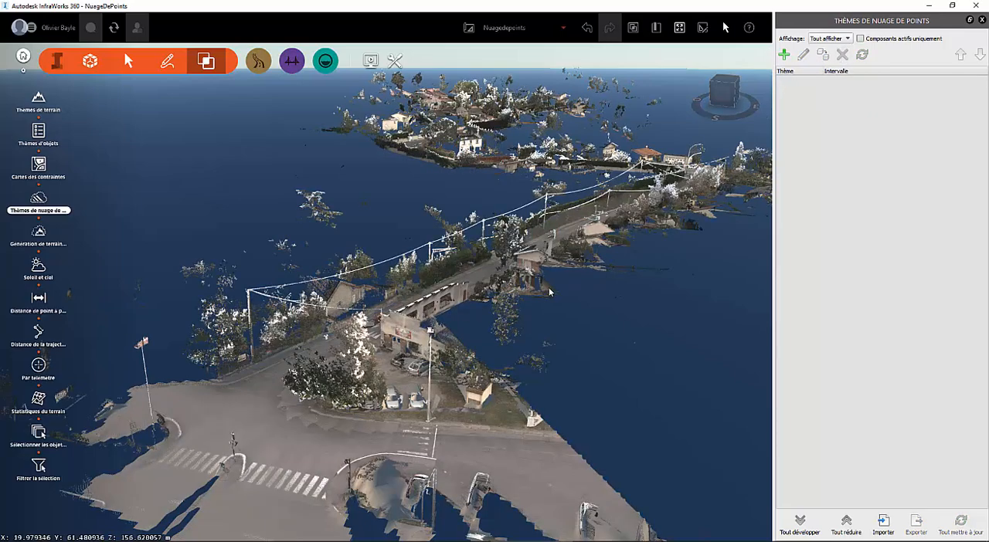
{"action": "scroll", "coordinate": [483, 330], "scroll_direction": "down", "scroll_amount": 1}
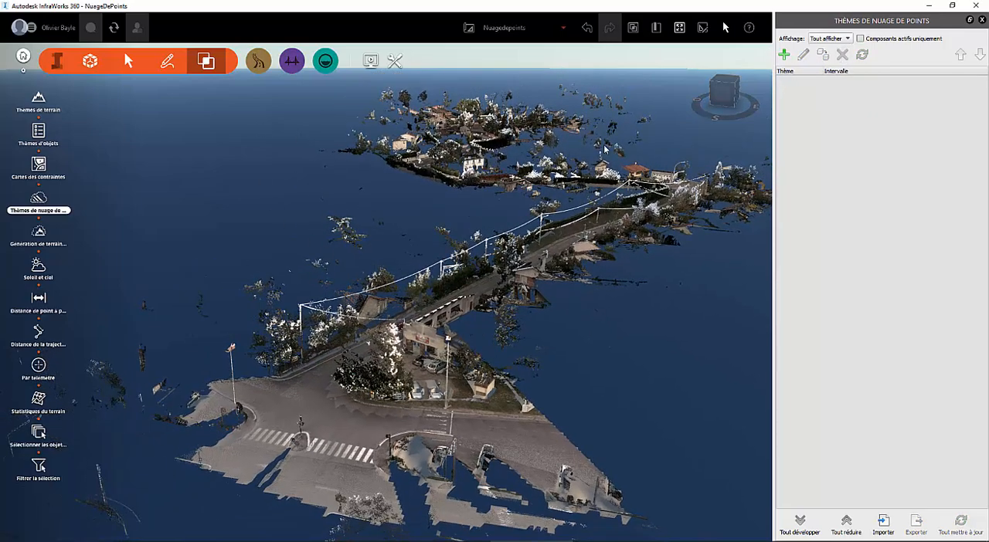
- Switch the Nuages de points layer off, on and off again to compare the point cloud with the generated terrain
{"action": "left_click", "coordinate": [633, 28]}
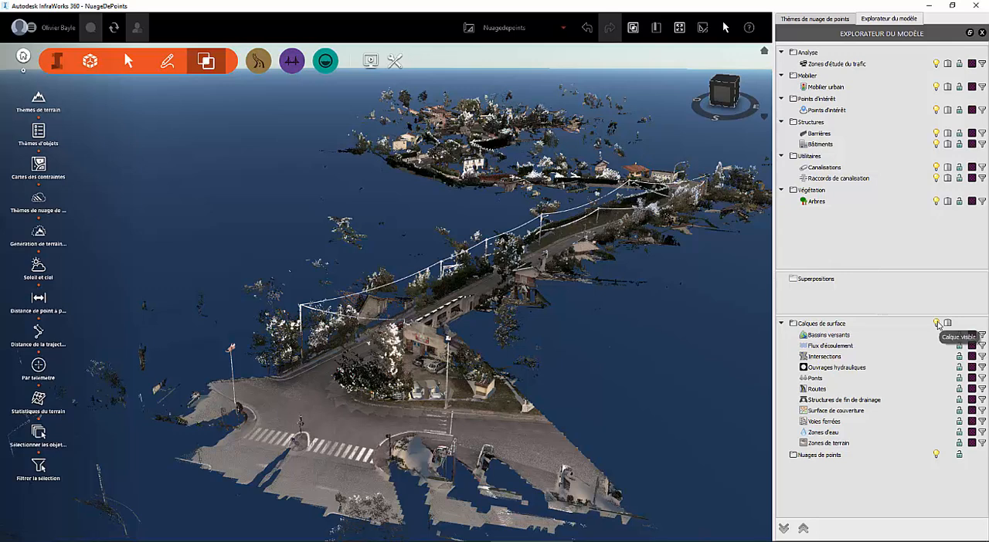
{"action": "left_click", "coordinate": [938, 454]}
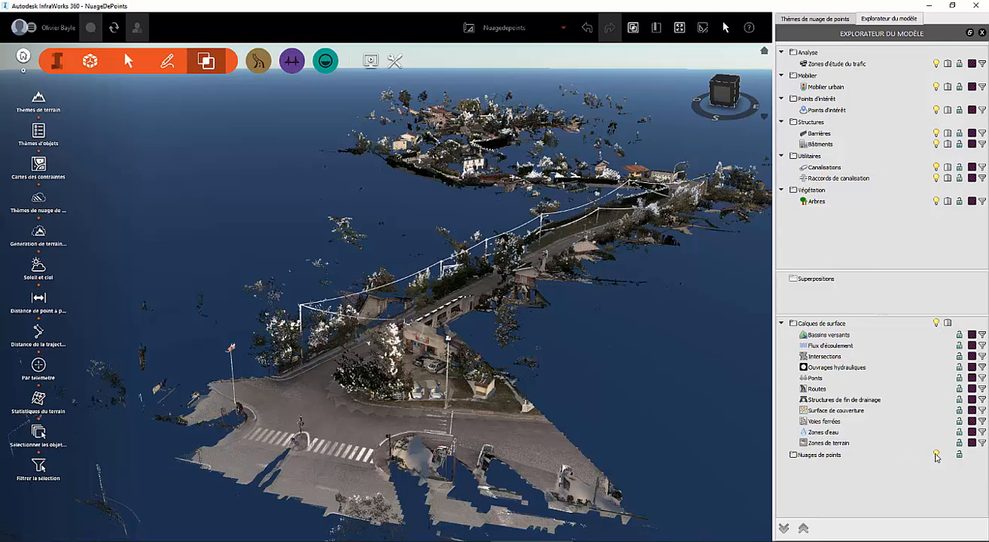
{"action": "scroll", "coordinate": [488, 412], "scroll_direction": "down", "scroll_amount": 3}
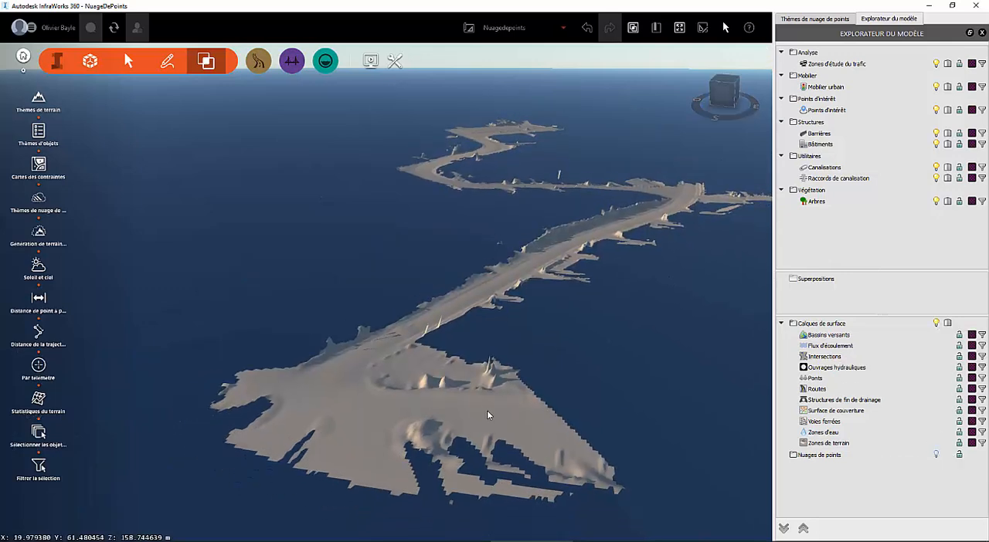
{"action": "scroll", "coordinate": [664, 372], "scroll_direction": "down", "scroll_amount": 2}
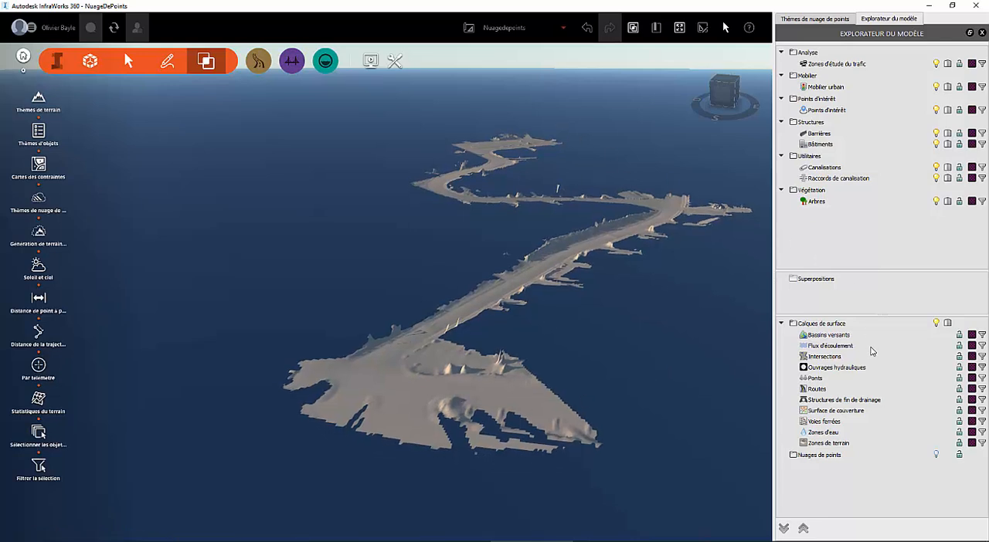
{"action": "left_click", "coordinate": [936, 454]}
{"action": "left_click", "coordinate": [937, 455]}
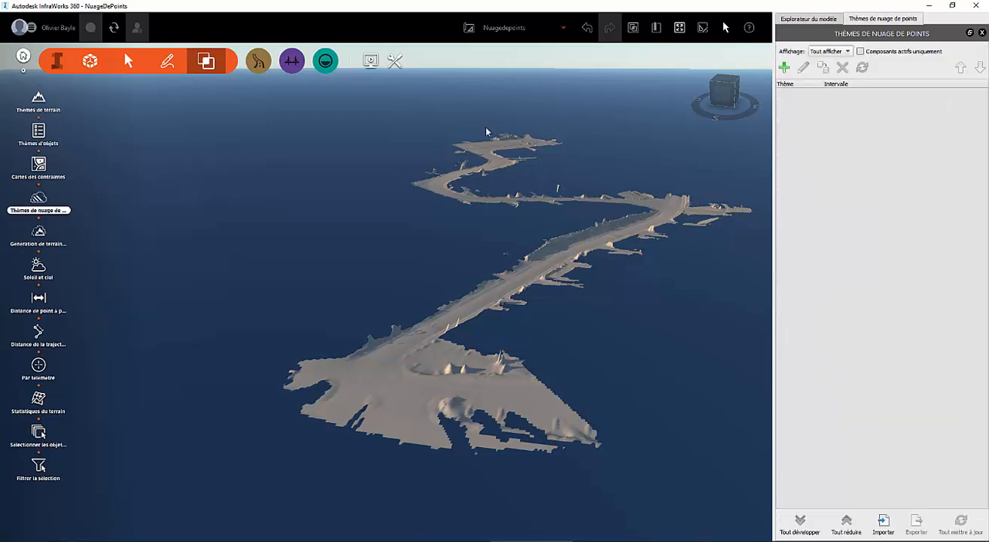
- Review the analysis types offered for a new point cloud theme and discard the theme
{"action": "left_click", "coordinate": [783, 67]}
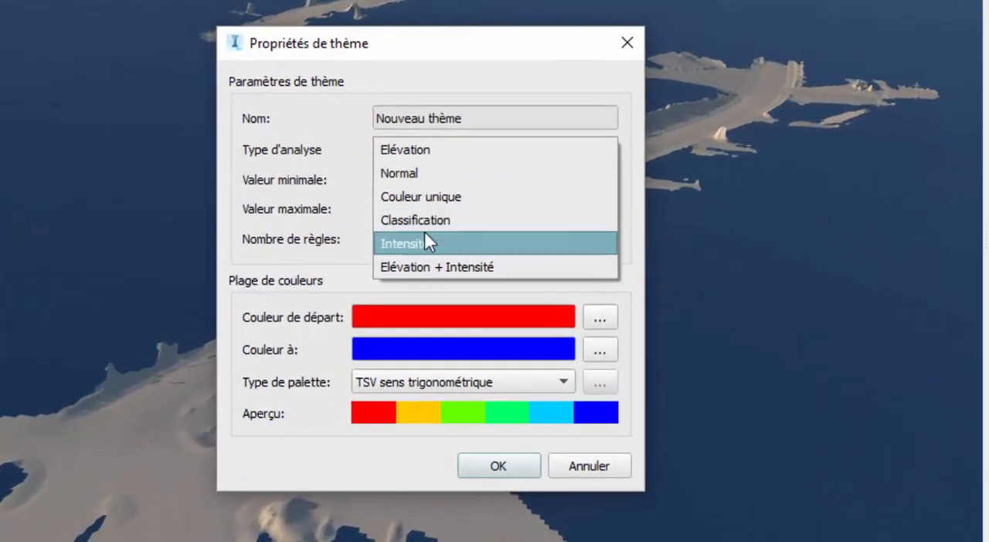
{"action": "left_click", "coordinate": [455, 48]}
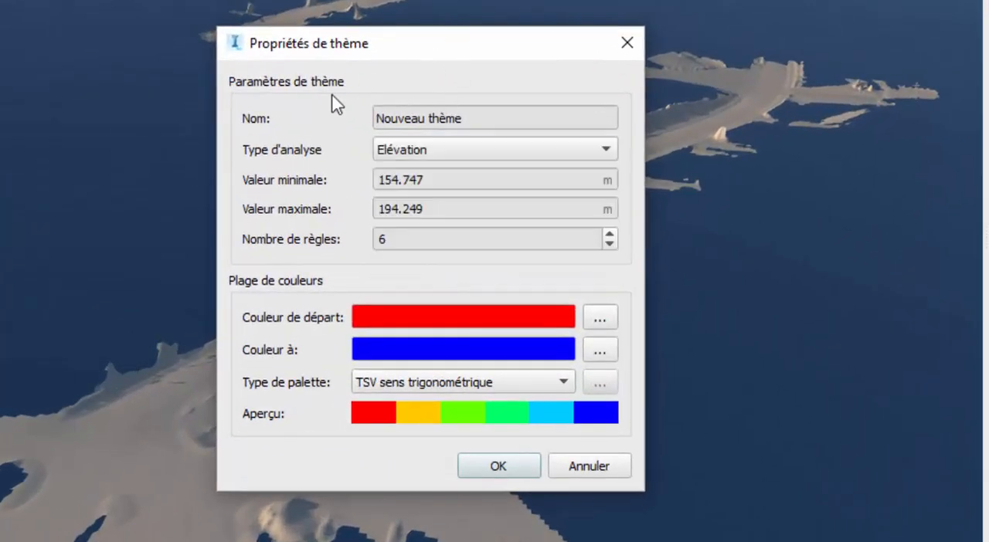
{"action": "left_click", "coordinate": [631, 43]}
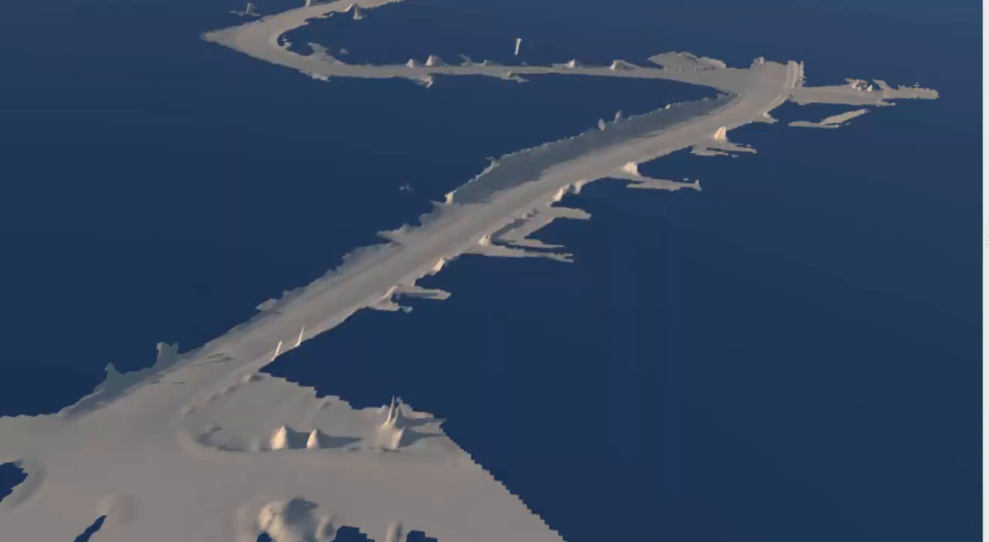